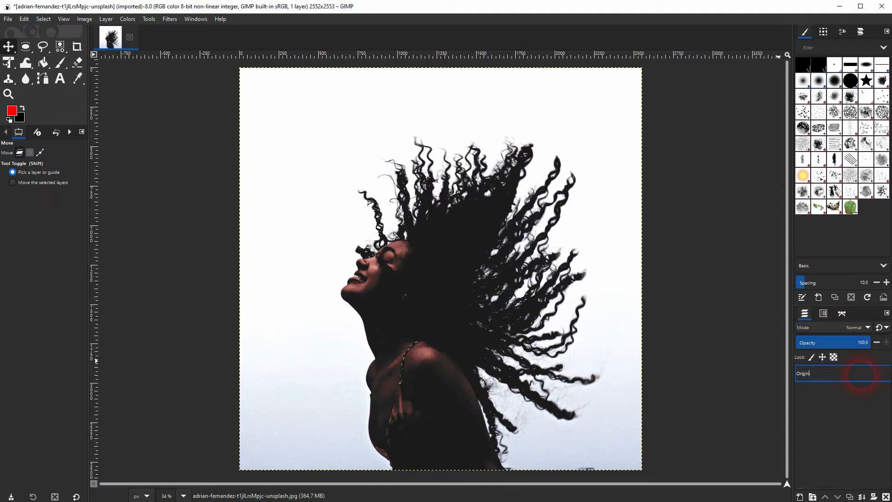
Step: Name the photo layer Original and duplicate it
key(Return)
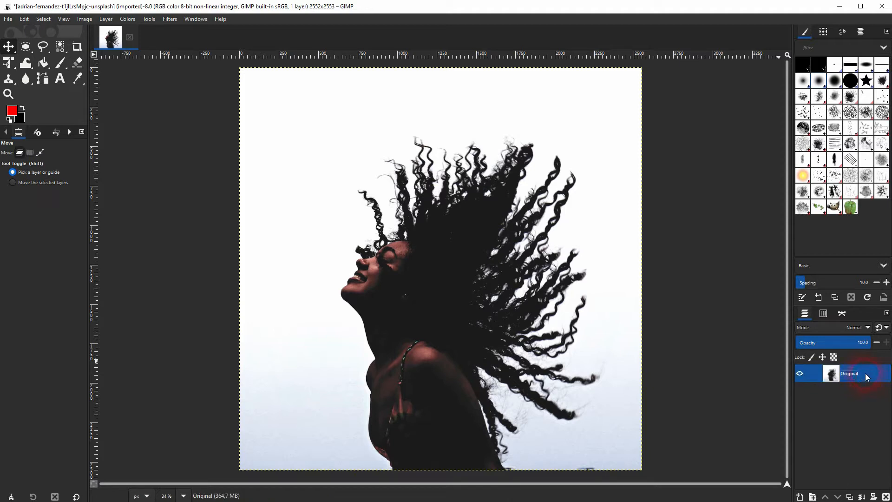
right_click(866, 373)
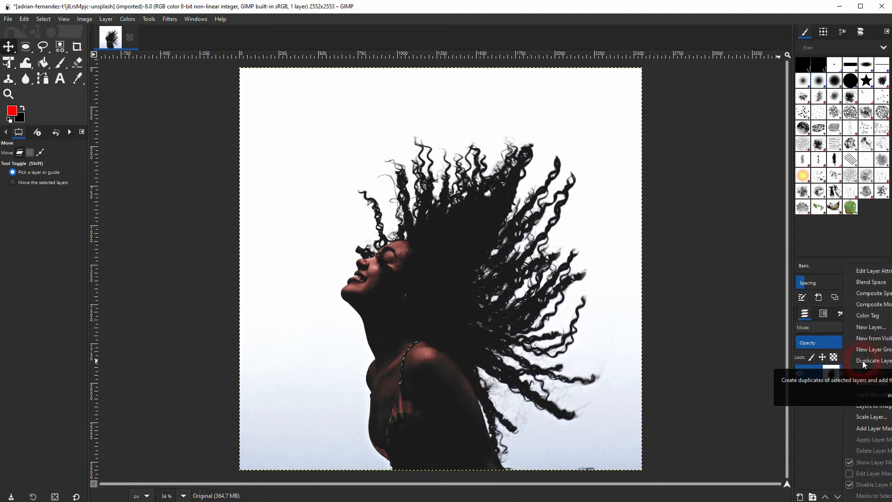
click(862, 360)
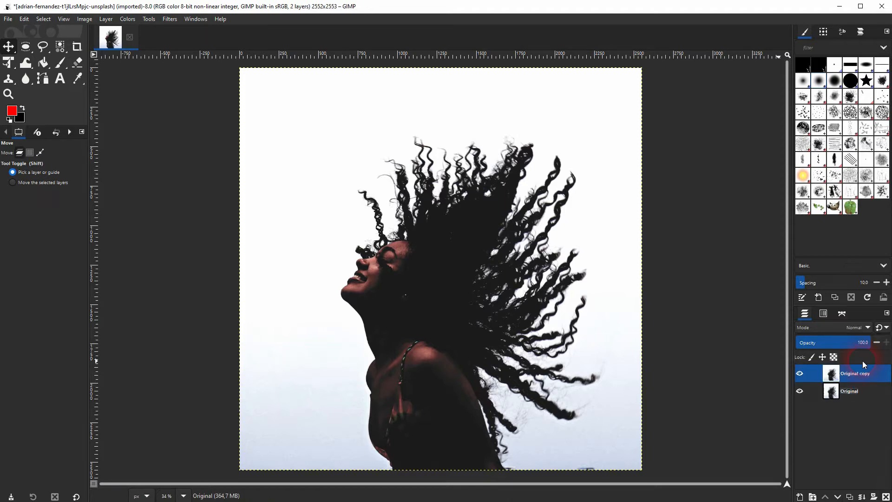
click(800, 391)
click(799, 392)
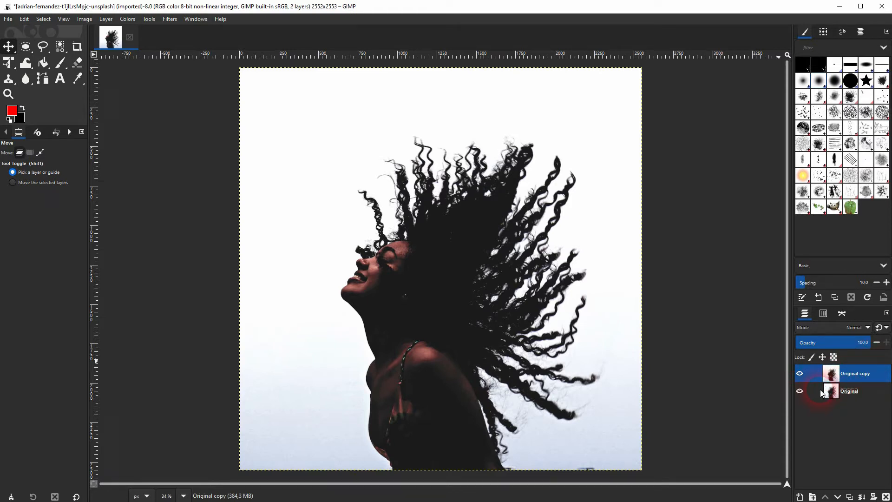
Step: Remove all color from the duplicate layer by setting its Saturation scale to 0
click(130, 21)
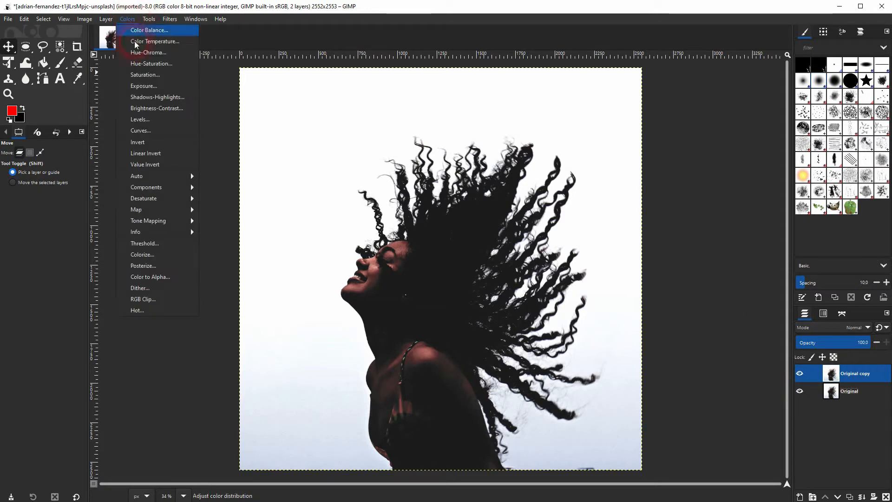
click(147, 74)
drag(153, 138, 79, 131)
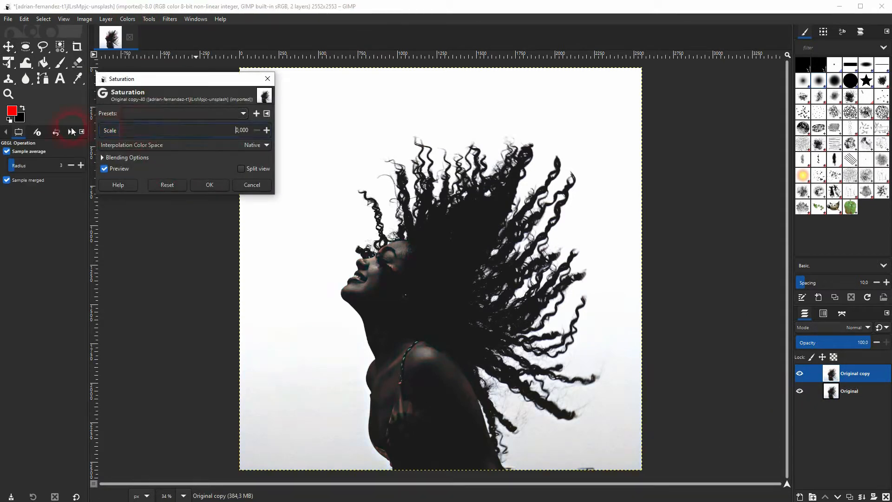
click(203, 184)
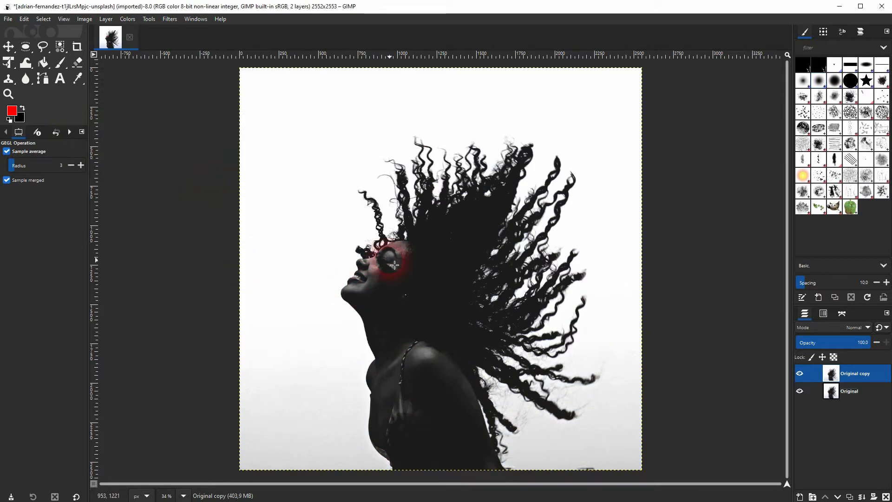
Step: Darken the duplicate's shadows with Curves by moving the Value channel's black point to input 55, output 0
click(127, 20)
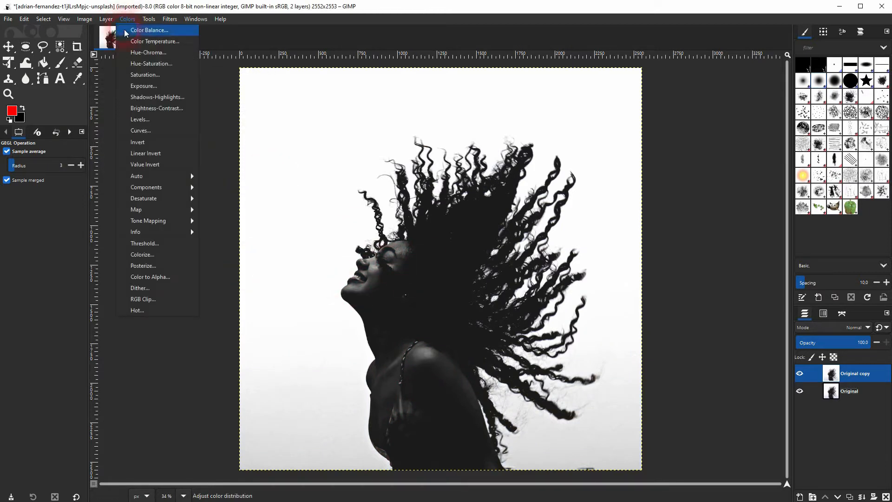
click(140, 132)
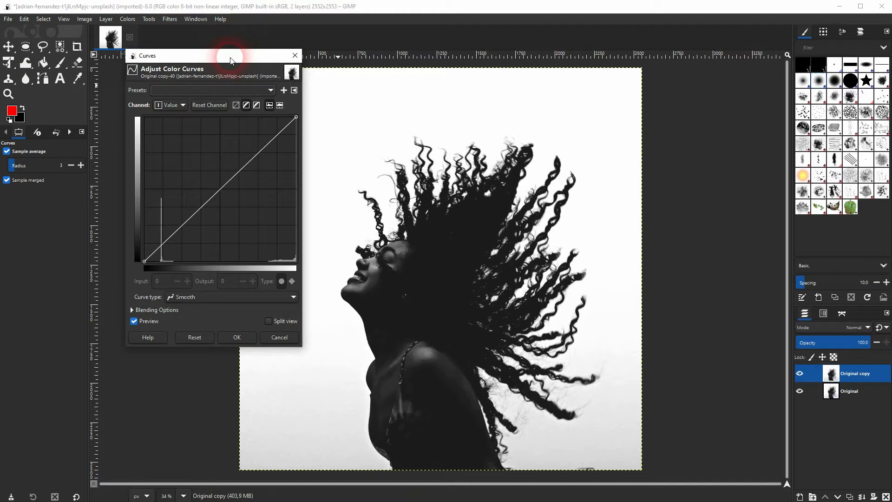
drag(225, 54, 167, 41)
drag(95, 252, 134, 261)
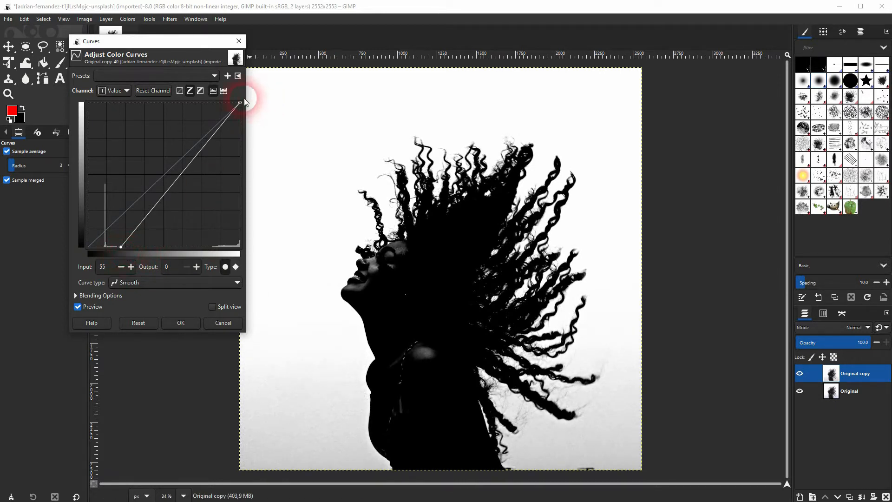
mouse_move(240, 103)
mouse_down()
mouse_move(175, 95)
mouse_move(219, 93)
mouse_move(229, 105)
mouse_move(250, 104)
mouse_up()
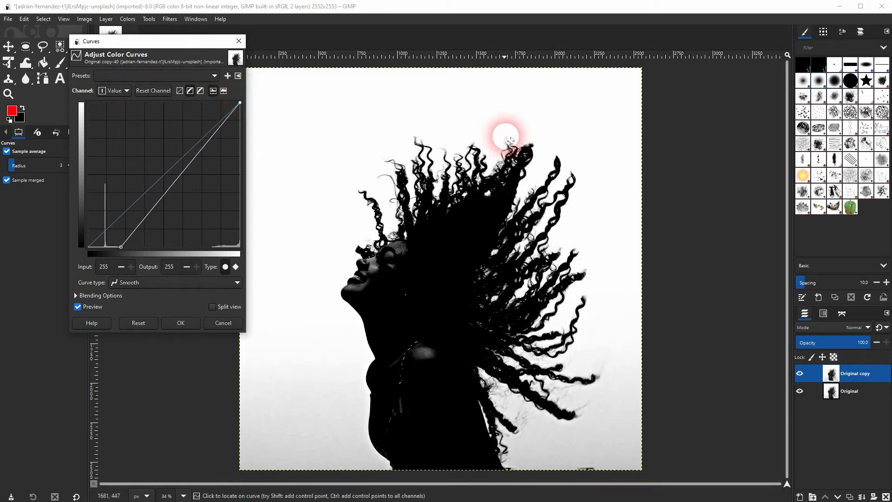
click(184, 324)
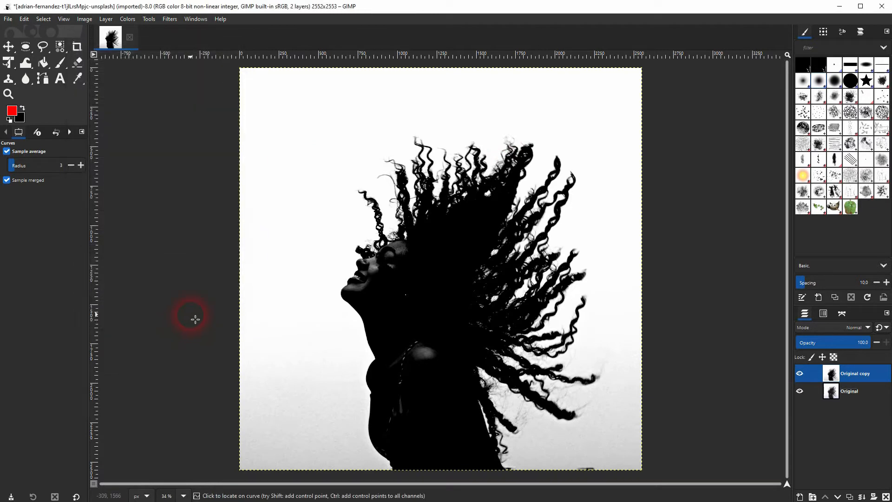
Step: Invert the black-and-white duplicate layer and copy its pixels to the clipboard
click(132, 21)
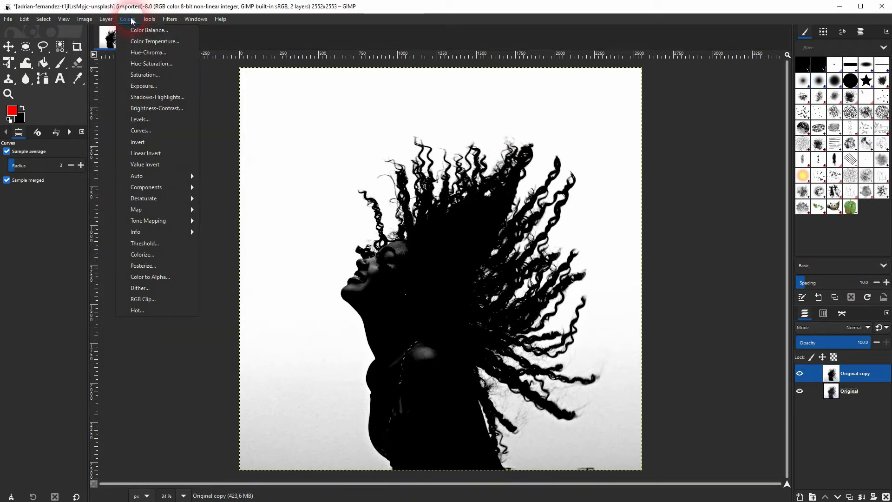
click(150, 145)
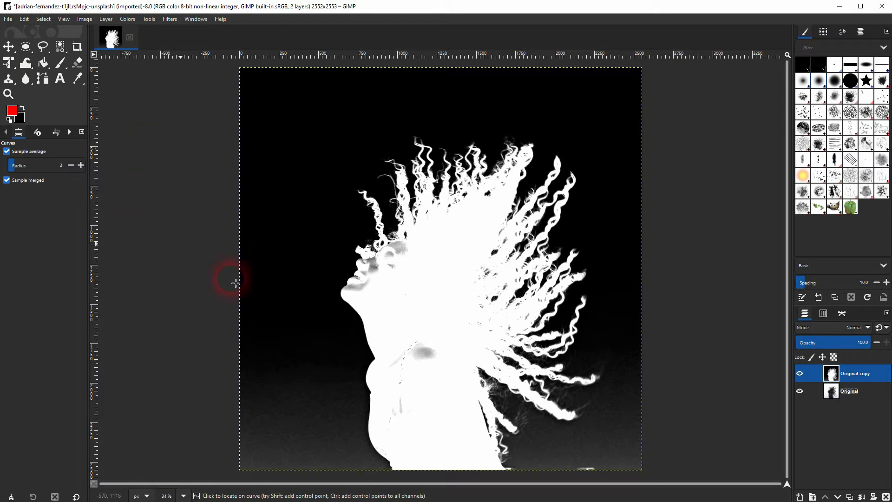
click(29, 20)
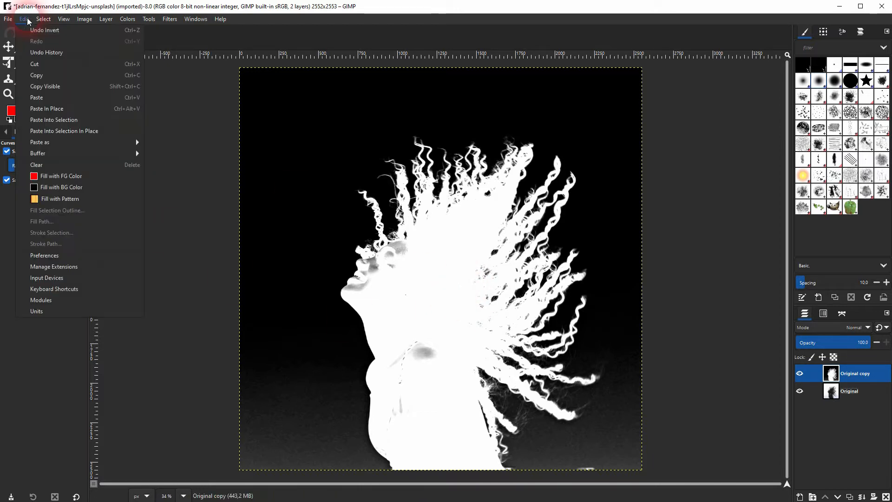
click(47, 83)
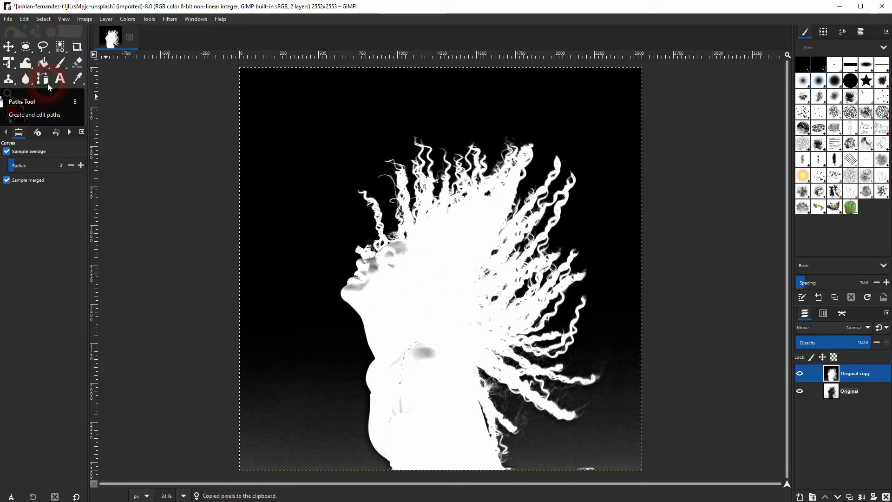
Step: Hide the Original copy layer and add a White (full opacity) layer mask to the Original layer
click(800, 374)
click(864, 393)
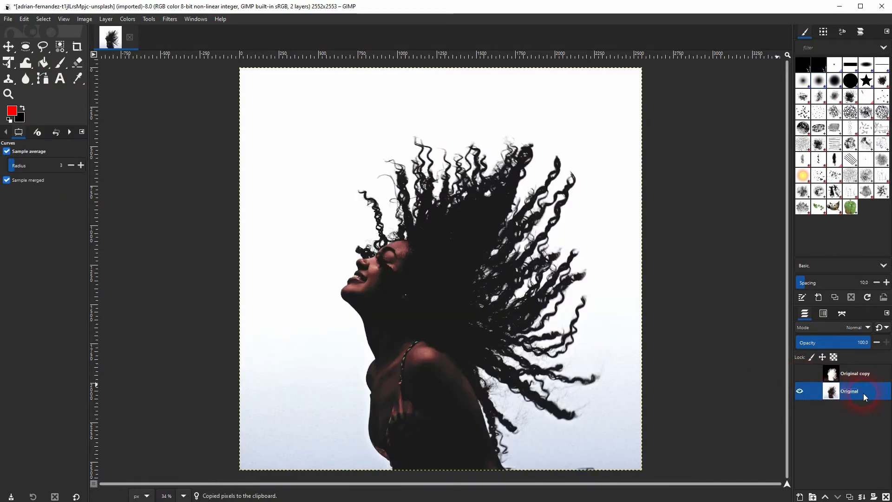
click(873, 496)
drag(851, 387, 662, 223)
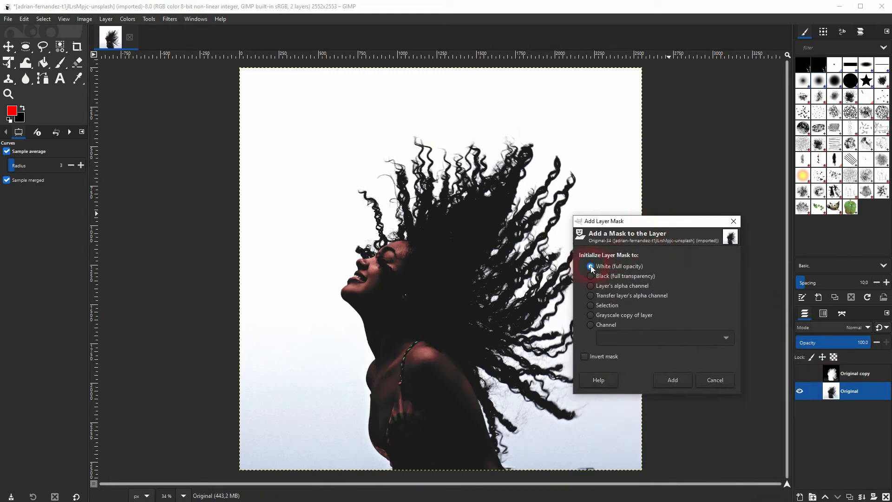
click(672, 381)
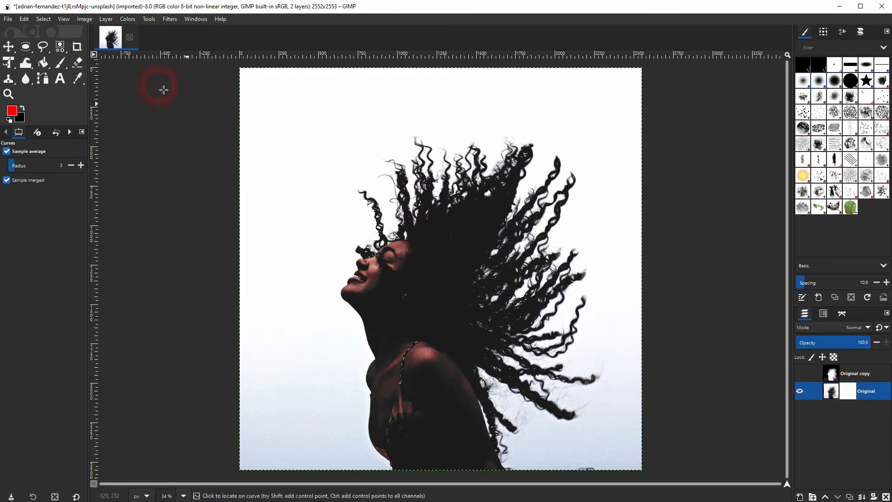
Step: Paste the copied inverted image into the Original layer's mask and anchor the floating selection
click(22, 19)
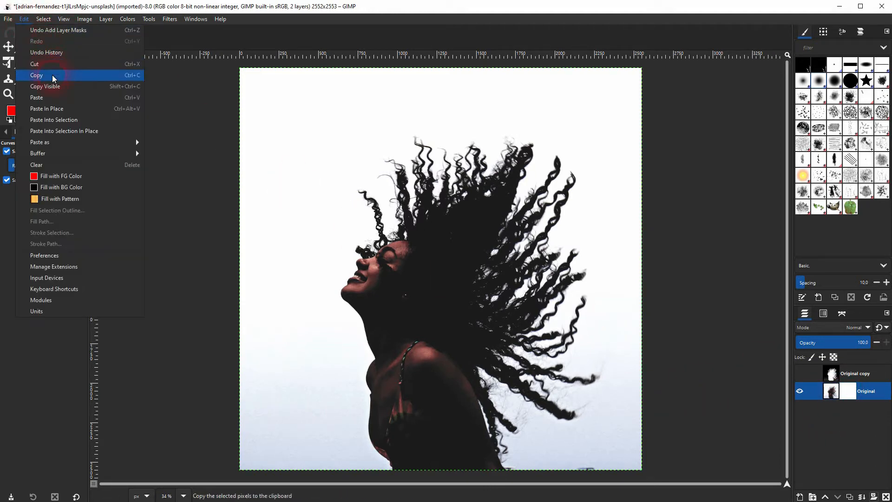
click(49, 97)
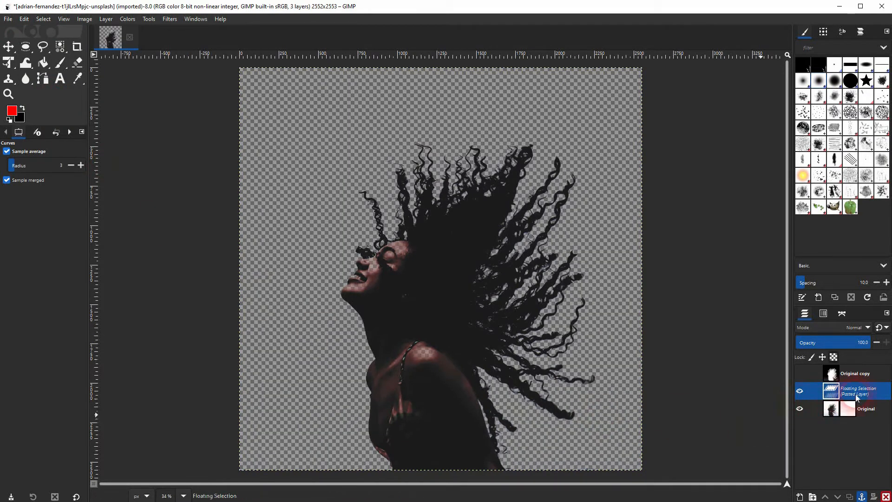
click(862, 497)
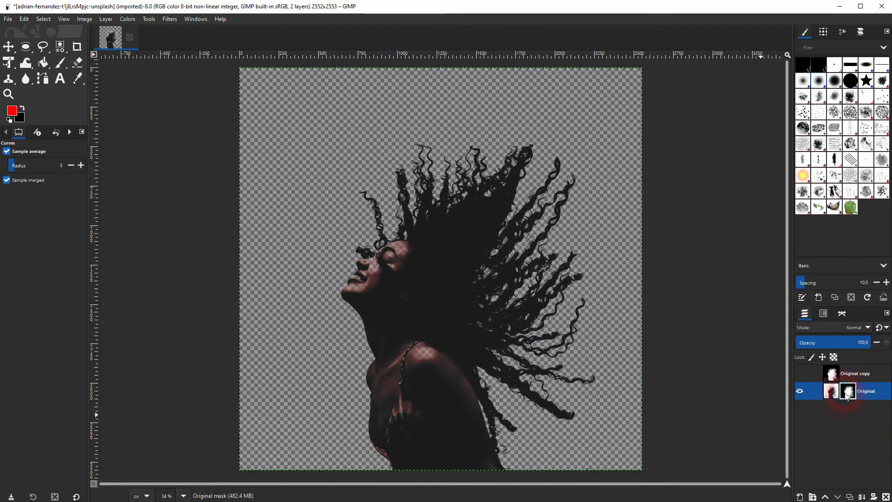
click(480, 287)
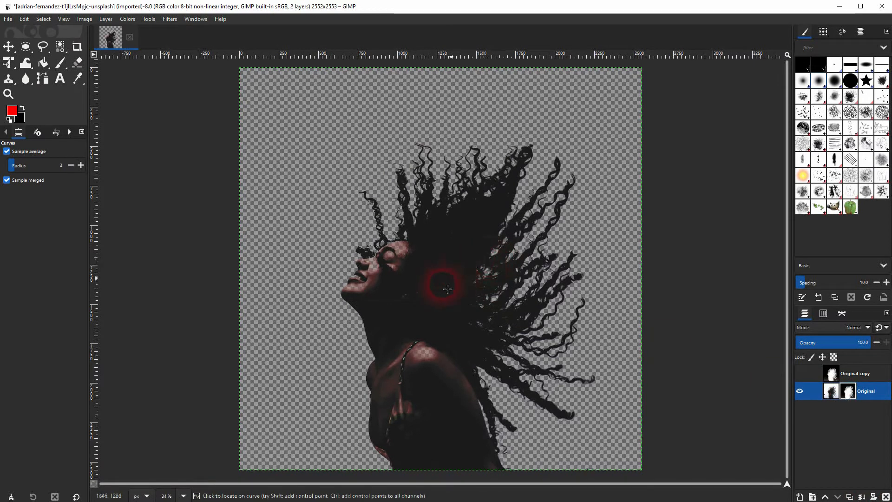
click(359, 262)
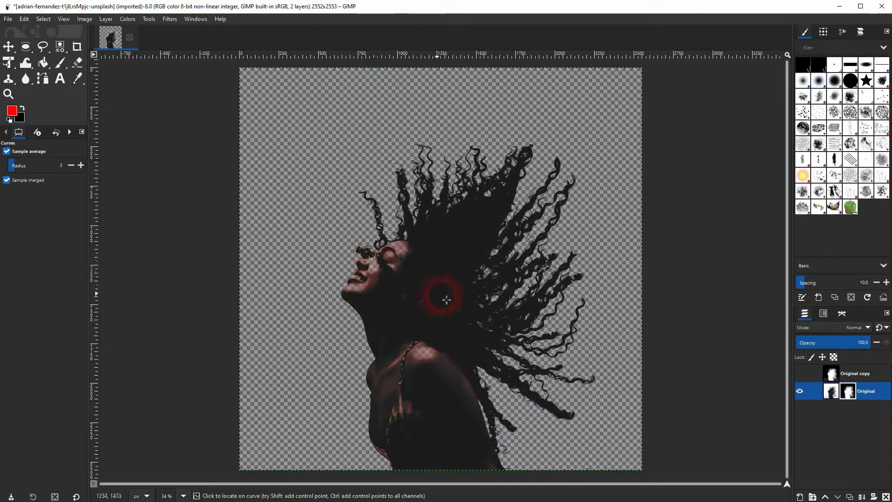
Step: Paint white on the Original layer's mask with the Paintbrush at size 87 to restore the semi-transparent forehead, nose, lips and teeth
click(60, 62)
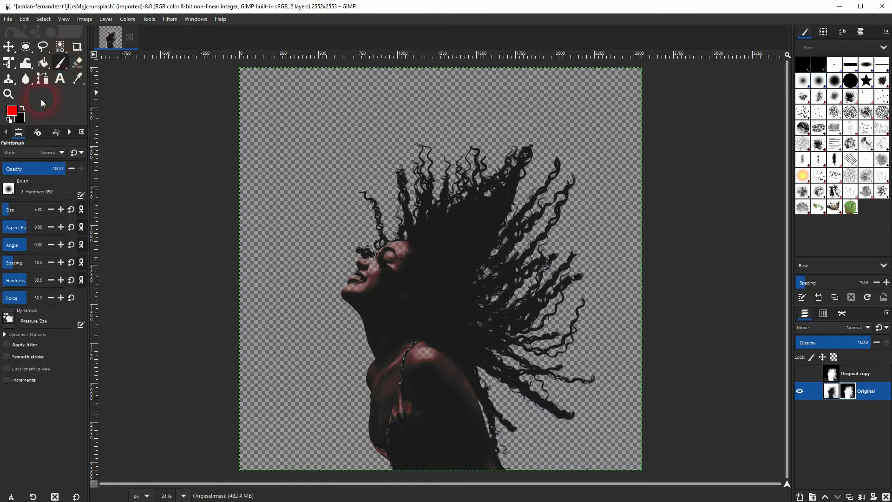
click(9, 122)
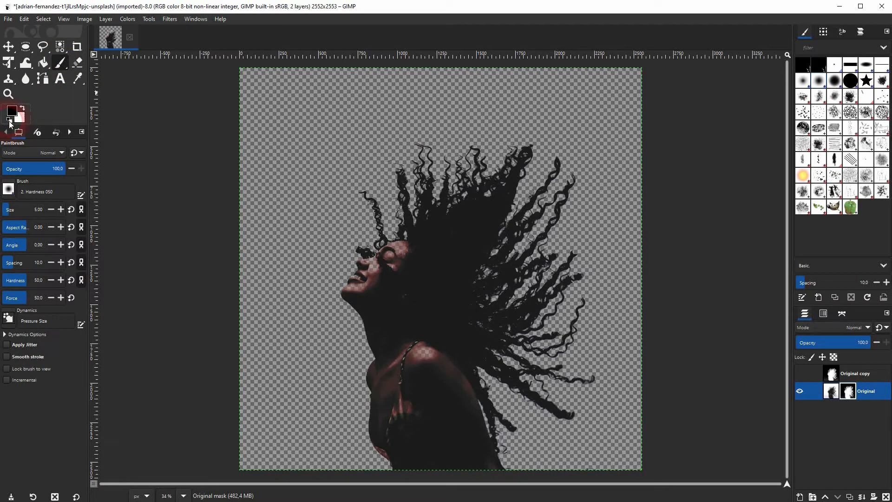
click(831, 393)
click(847, 393)
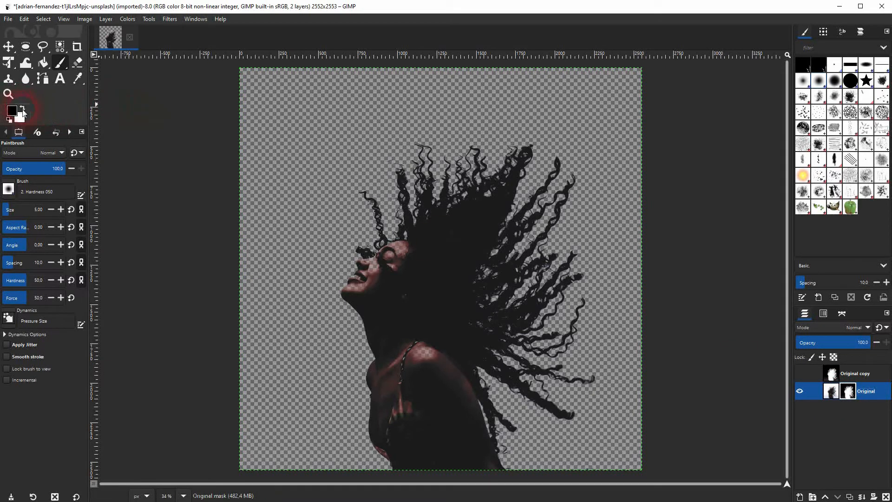
key(x)
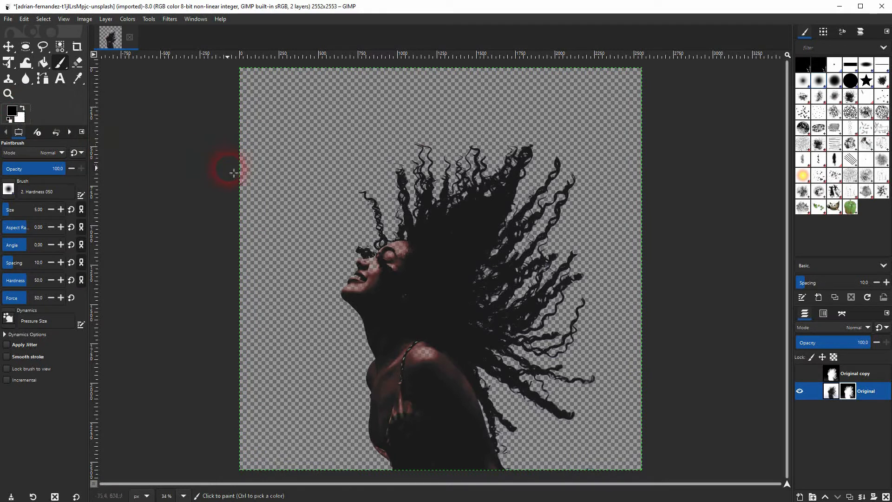
scroll(407, 297, up, 5)
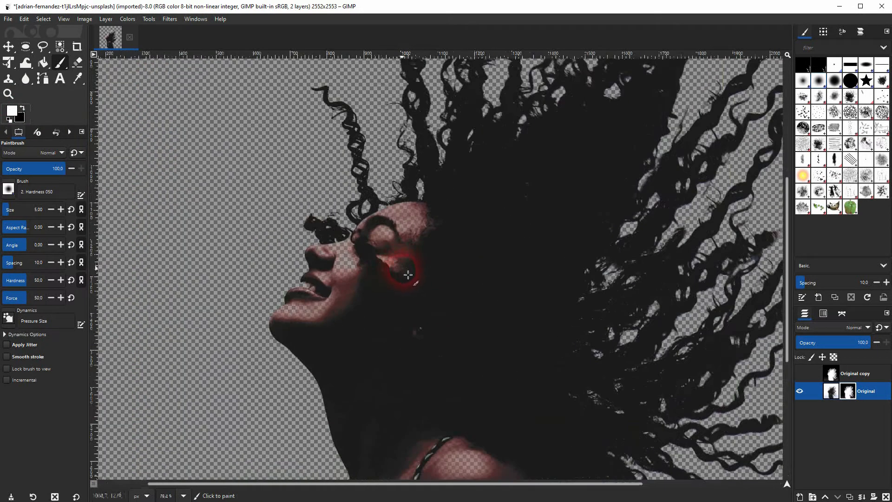
mouse_move(320, 269)
mouse_down()
mouse_move(343, 261)
mouse_move(329, 281)
mouse_move(398, 247)
mouse_up()
mouse_move(356, 296)
mouse_down()
mouse_move(371, 259)
mouse_move(434, 220)
mouse_move(474, 207)
mouse_move(421, 203)
mouse_move(363, 249)
mouse_move(385, 208)
mouse_move(439, 191)
mouse_move(426, 188)
mouse_move(357, 220)
mouse_move(329, 254)
mouse_move(303, 264)
mouse_move(280, 259)
mouse_move(329, 244)
mouse_move(364, 218)
mouse_move(356, 240)
mouse_move(277, 332)
mouse_move(286, 349)
mouse_move(301, 306)
mouse_move(291, 282)
mouse_move(237, 342)
mouse_move(264, 356)
mouse_move(296, 356)
mouse_move(258, 364)
mouse_move(231, 355)
mouse_move(336, 265)
mouse_move(380, 239)
mouse_move(446, 225)
mouse_move(421, 183)
mouse_move(398, 182)
mouse_move(392, 203)
mouse_move(351, 214)
mouse_up()
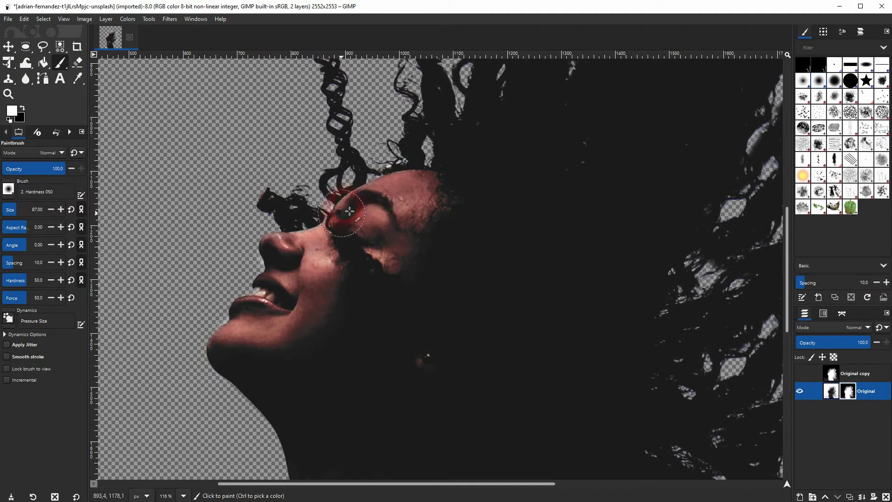
scroll(285, 291, up, 5)
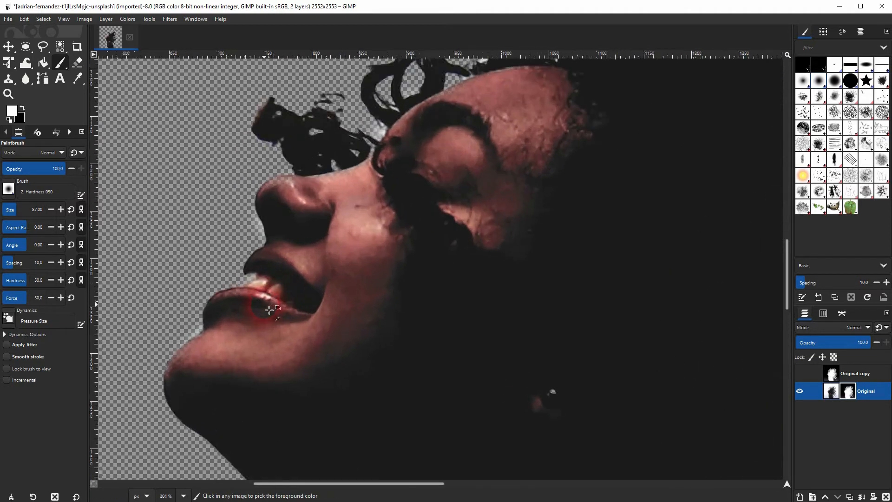
mouse_move(284, 292)
mouse_down()
mouse_move(247, 277)
mouse_move(263, 286)
mouse_move(258, 314)
mouse_move(252, 309)
mouse_move(209, 354)
mouse_move(235, 350)
mouse_move(390, 202)
mouse_move(333, 186)
mouse_move(298, 212)
mouse_move(274, 176)
mouse_move(392, 185)
mouse_move(399, 249)
mouse_move(332, 199)
mouse_move(241, 238)
mouse_up()
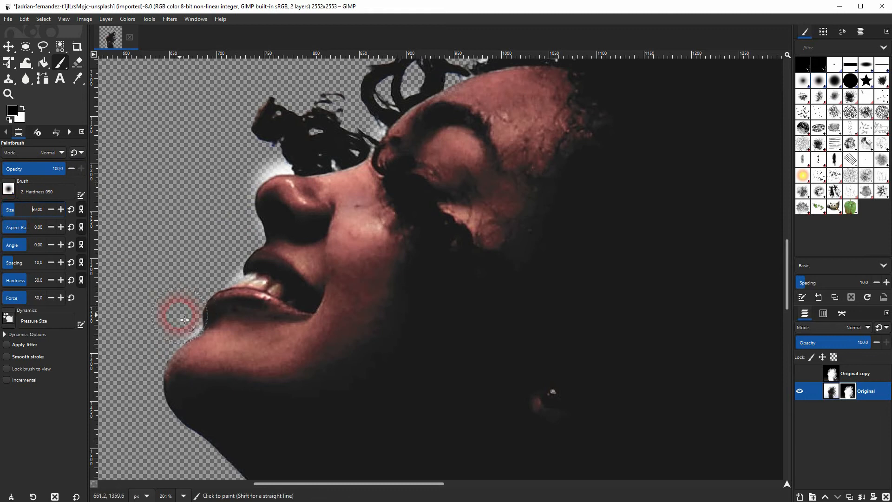
Step: Paint black on the Original layer's mask with a size 25 brush to remove the light fringe along the chin, lips and nose
ctrl+scroll(181, 318, up, 5)
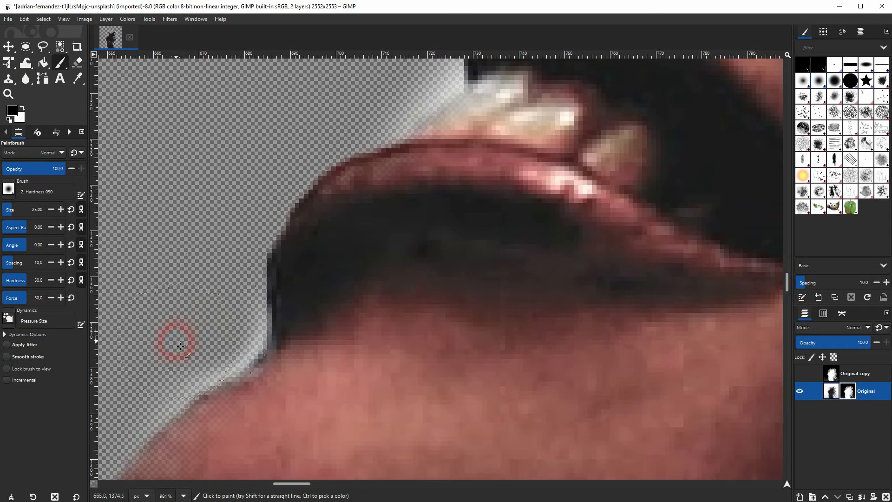
drag(198, 354, 366, 208)
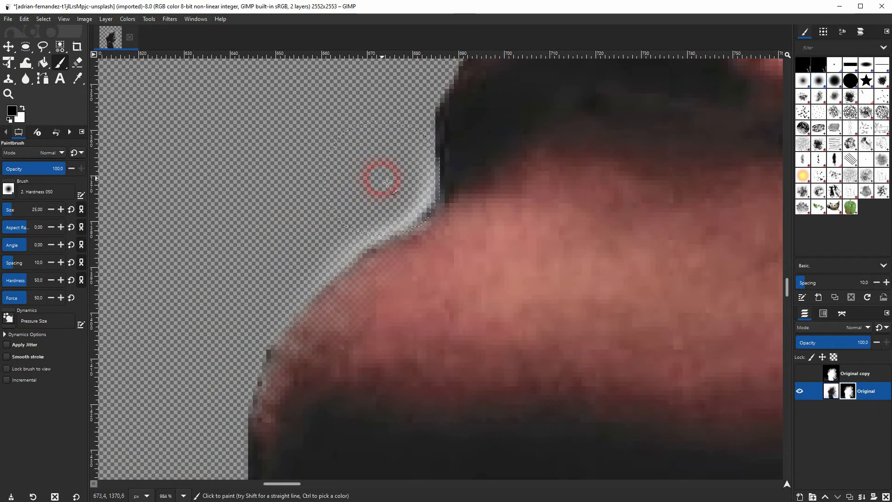
drag(506, 134, 326, 451)
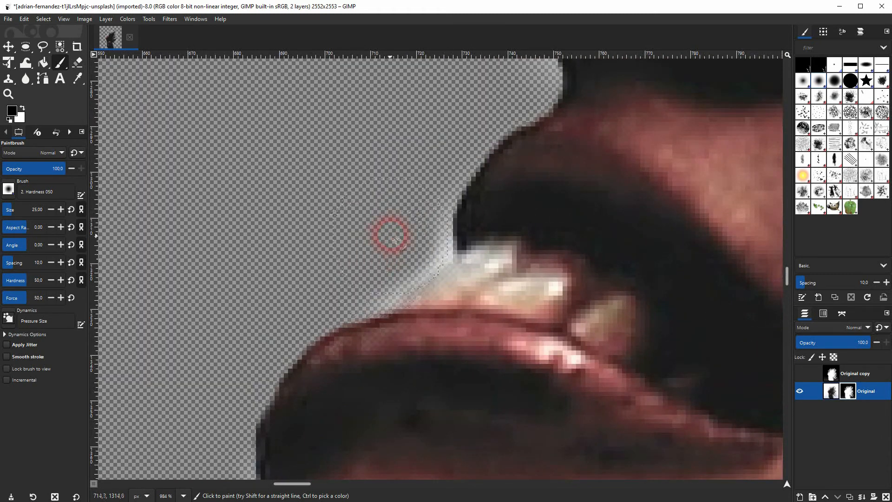
drag(585, 225, 378, 452)
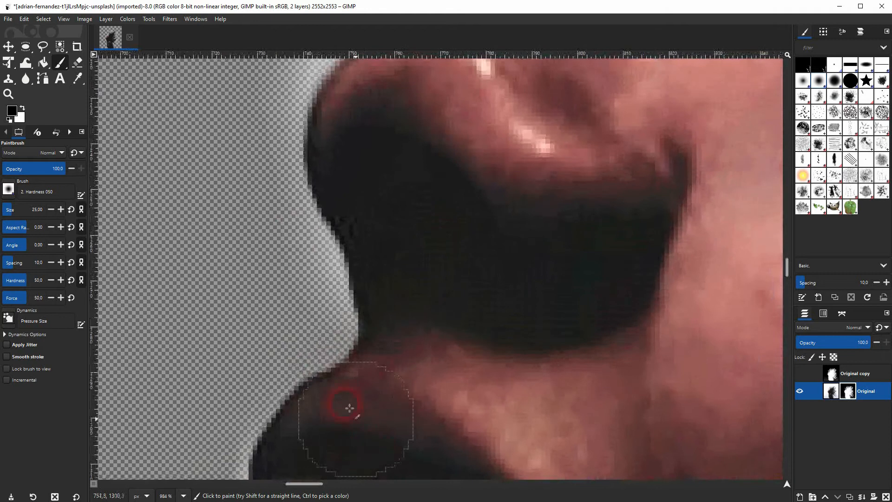
drag(297, 242, 450, 486)
mouse_move(449, 265)
mouse_down()
mouse_move(497, 235)
mouse_move(429, 318)
mouse_move(416, 387)
mouse_move(490, 234)
mouse_move(545, 218)
mouse_move(546, 210)
mouse_move(484, 188)
mouse_move(561, 219)
mouse_up()
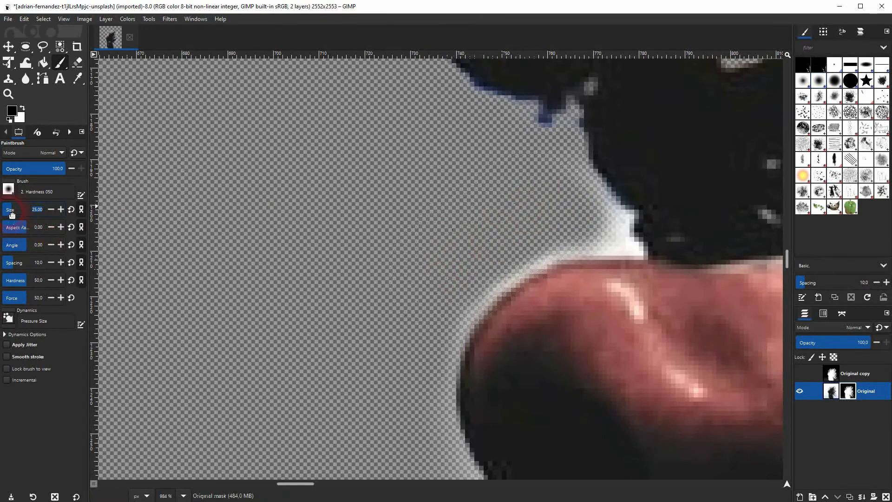
Step: Reduce the brush size to 13 and paint black on the mask along the nose bridge, forehead and nearby curls
drag(12, 214, 9, 215)
mouse_move(578, 229)
mouse_down()
mouse_move(614, 234)
mouse_move(583, 197)
mouse_move(586, 211)
mouse_move(620, 236)
mouse_move(540, 239)
mouse_move(483, 270)
mouse_up()
mouse_move(662, 230)
mouse_down()
mouse_move(269, 418)
mouse_move(448, 329)
mouse_move(448, 355)
mouse_move(398, 323)
mouse_move(440, 354)
mouse_move(409, 293)
mouse_up()
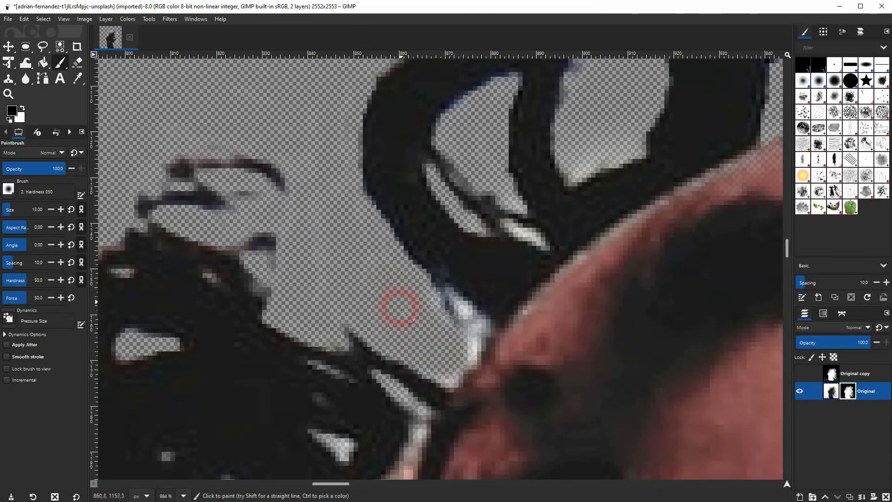
drag(672, 180, 352, 317)
drag(600, 189, 357, 357)
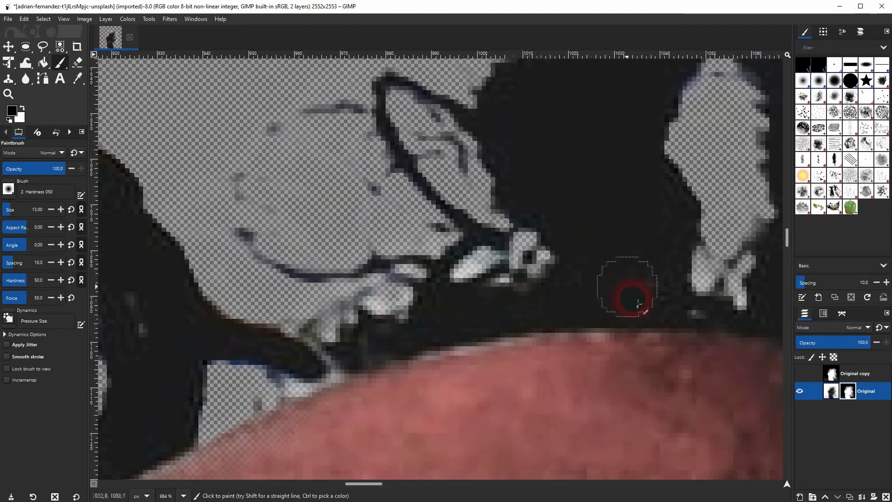
Step: Paint white on the mask with a size 95 brush to restore the semi-transparent shoulder
scroll(629, 282, down, 10)
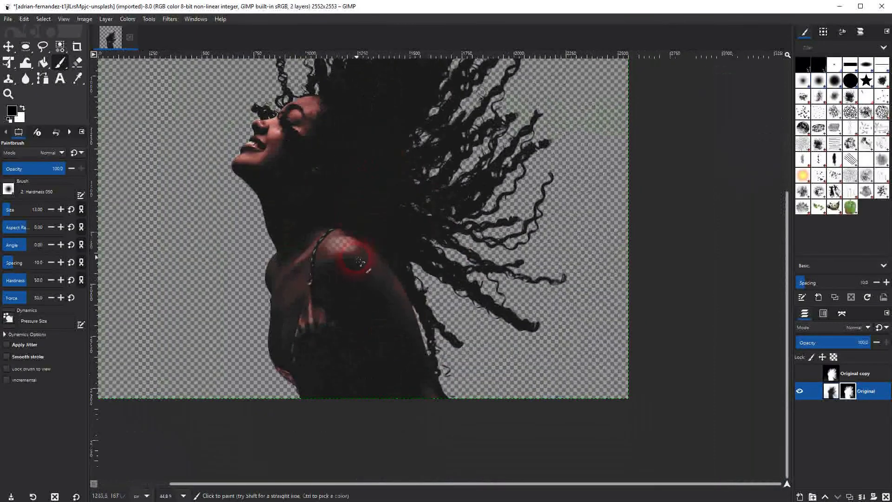
click(18, 211)
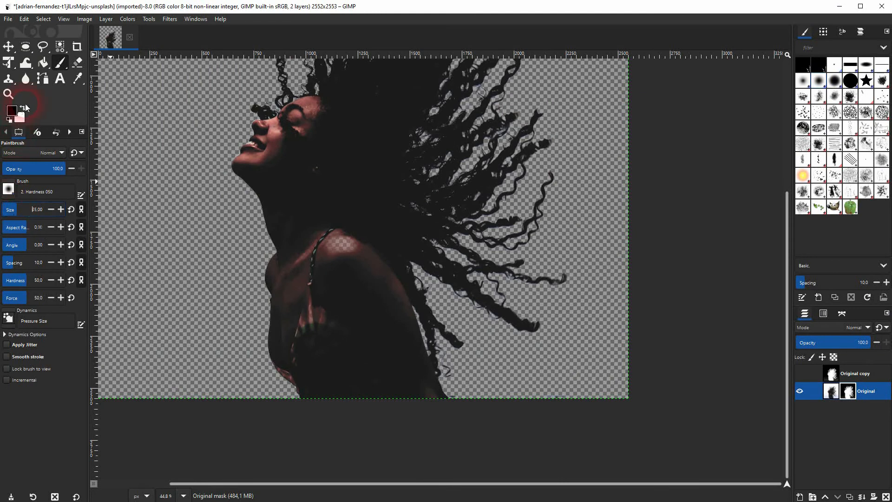
mouse_move(349, 239)
mouse_down()
mouse_move(364, 266)
mouse_move(344, 228)
mouse_move(319, 268)
mouse_move(343, 229)
mouse_move(334, 255)
mouse_move(347, 289)
mouse_move(361, 207)
mouse_move(378, 325)
mouse_up()
drag(354, 251, 380, 253)
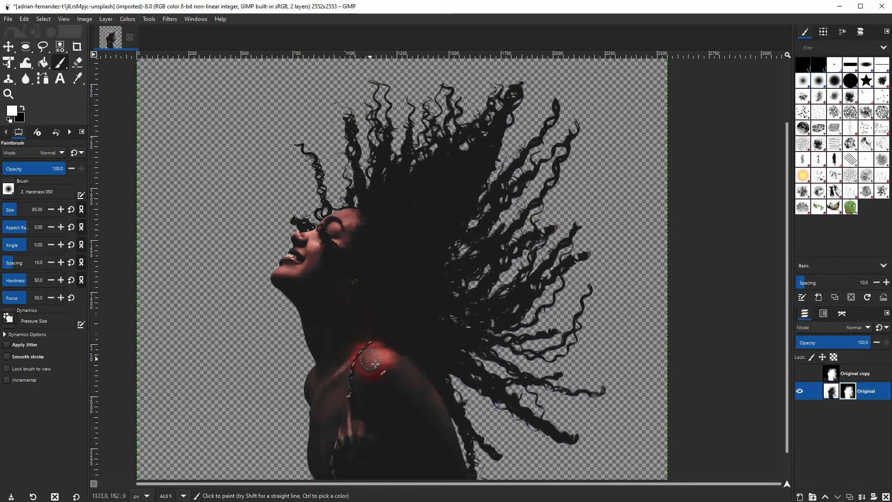
Step: Add a 2552 x 2553 px layer named background, filled with the white foreground color, and place it beneath the Original layer
click(8, 52)
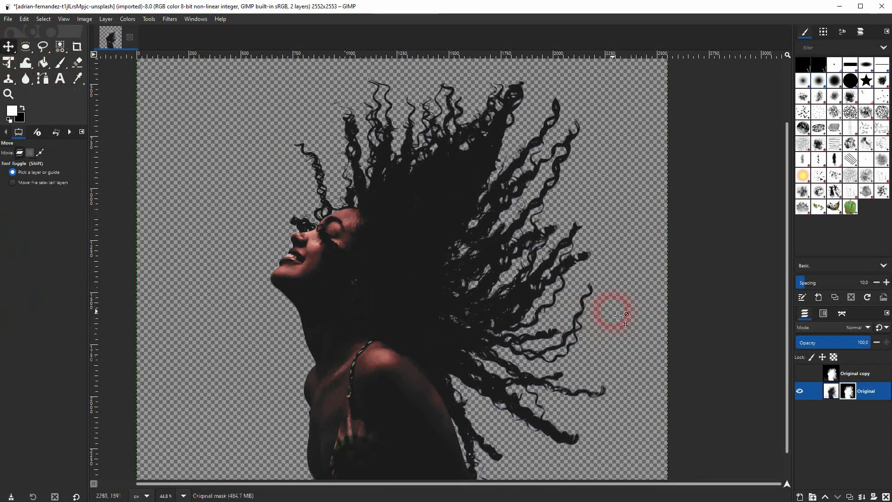
click(799, 496)
drag(798, 278, 571, 150)
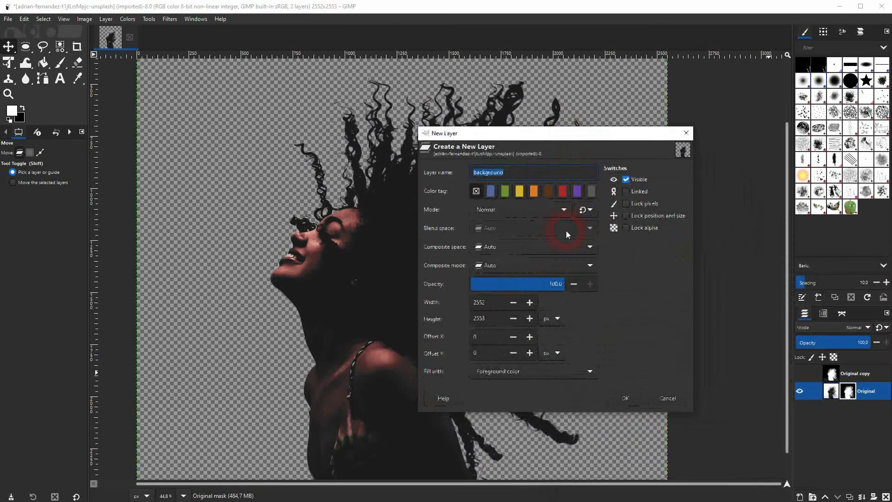
click(625, 397)
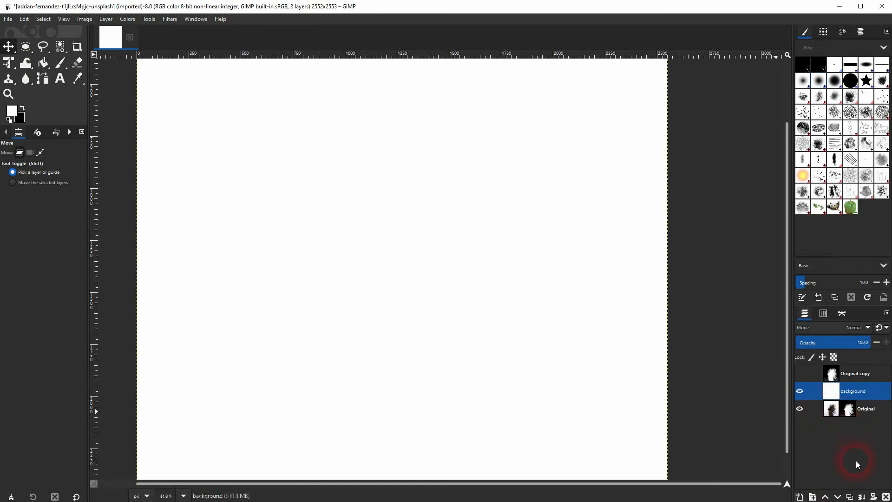
click(837, 497)
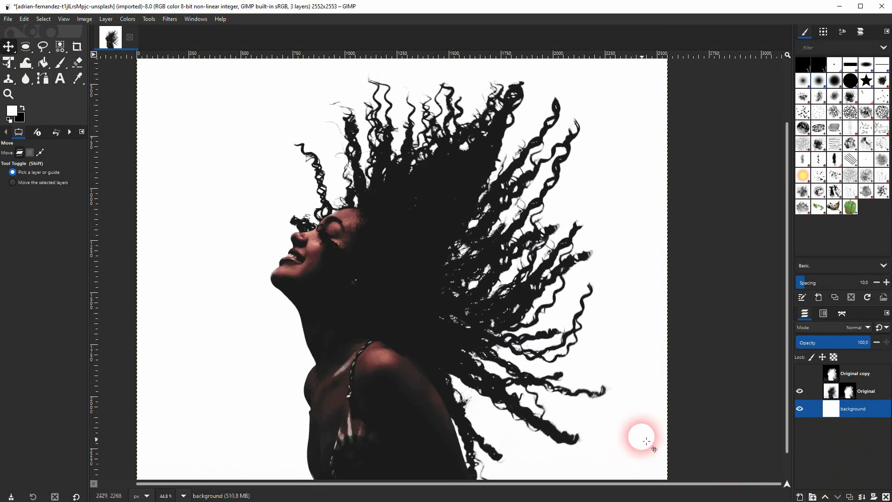